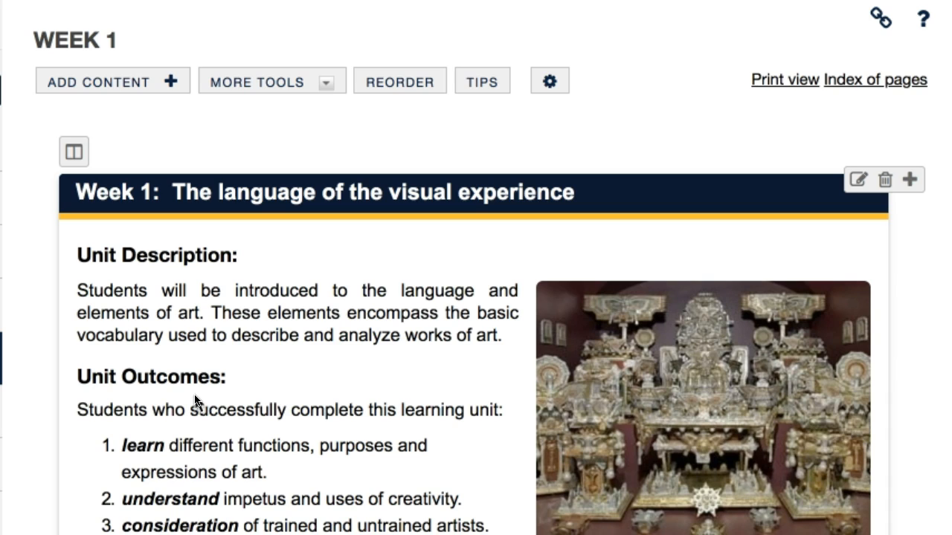
Step: Look through the Week 1 lesson page down to section 5, Viewing and Reflecting through Discussion
scroll(194, 394, down, 3)
scroll(194, 394, up, 3)
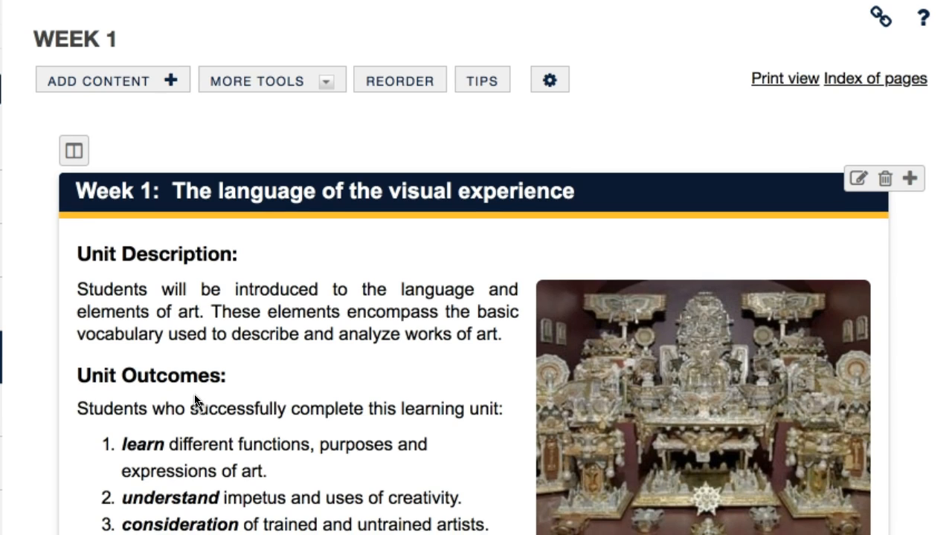
scroll(195, 396, down, 1)
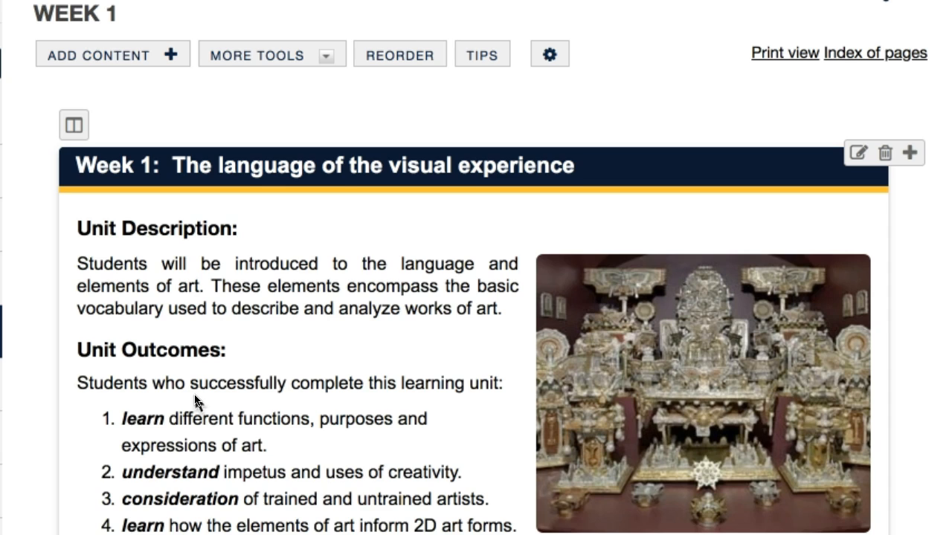
scroll(195, 397, down, 8)
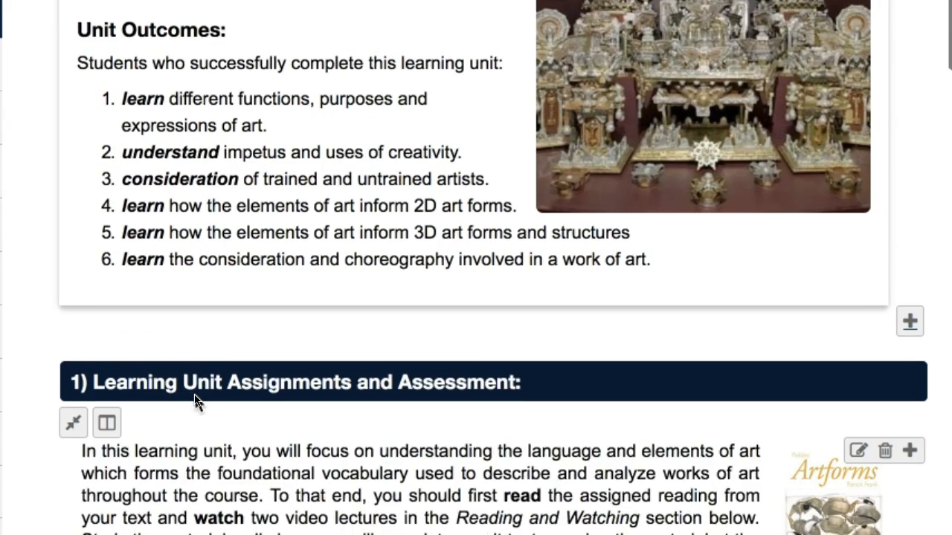
scroll(195, 396, down, 2)
scroll(149, 453, down, 2)
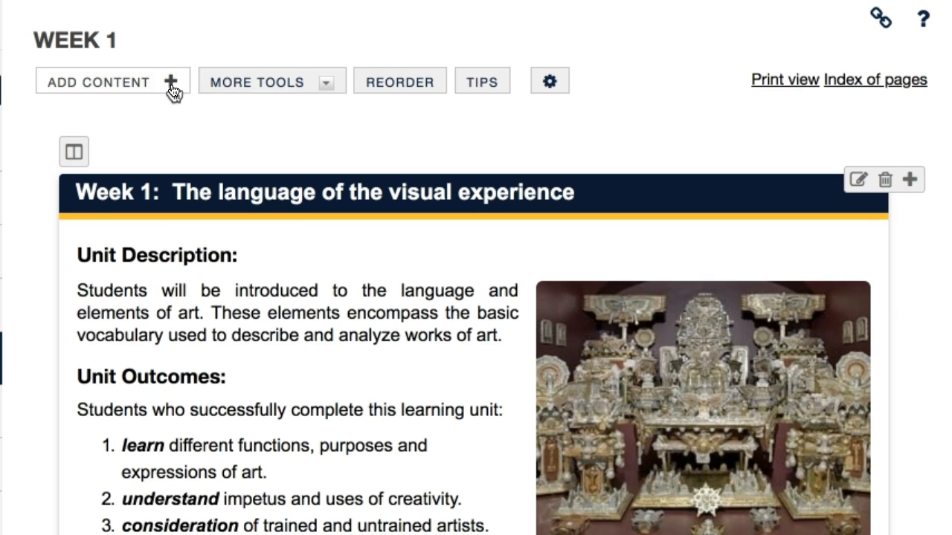
scroll(171, 90, down, 15)
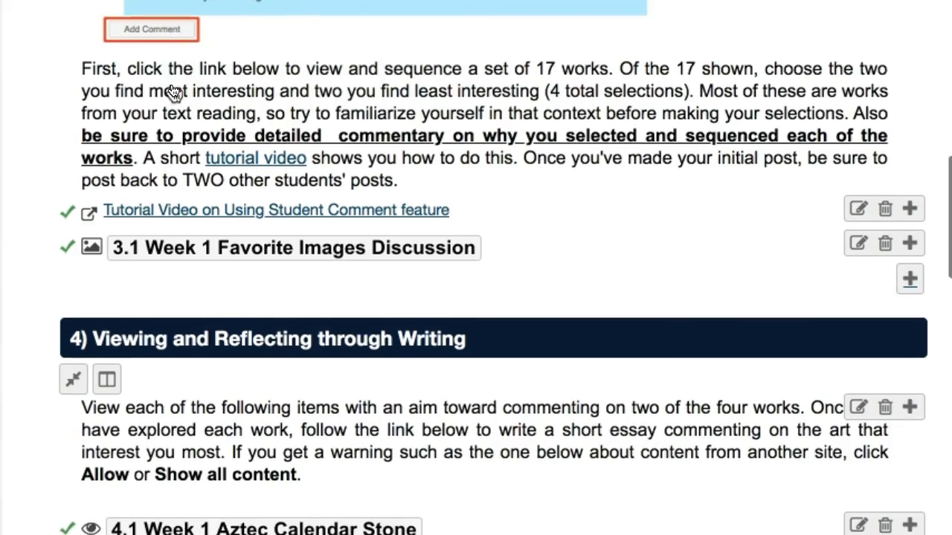
scroll(171, 90, down, 8)
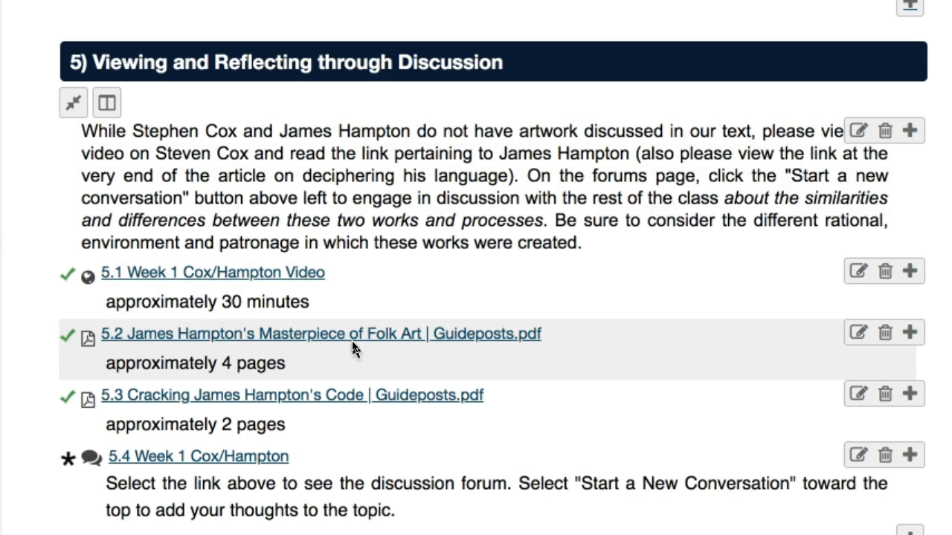
Step: Inspect the item settings of 5.1 Week 1 Cox/Hampton Video and close them without changes
click(858, 272)
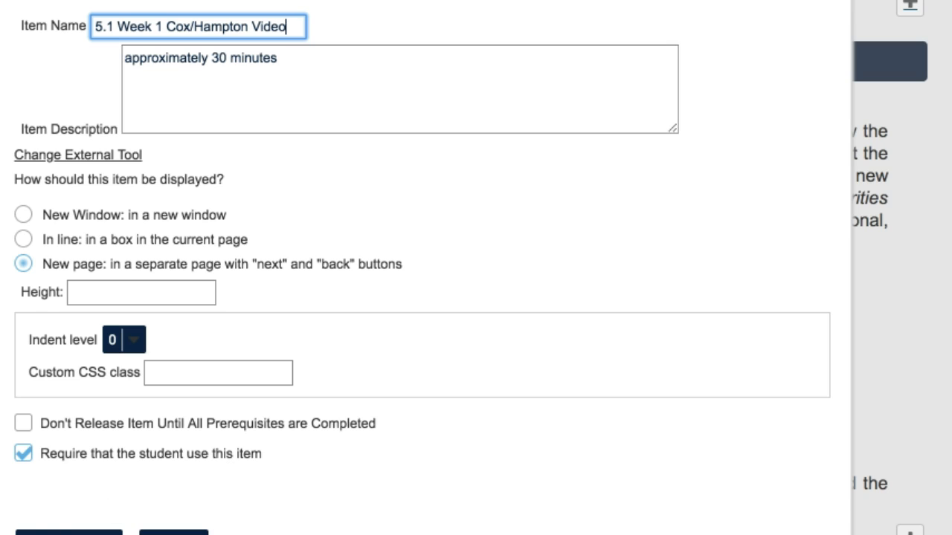
click(834, 2)
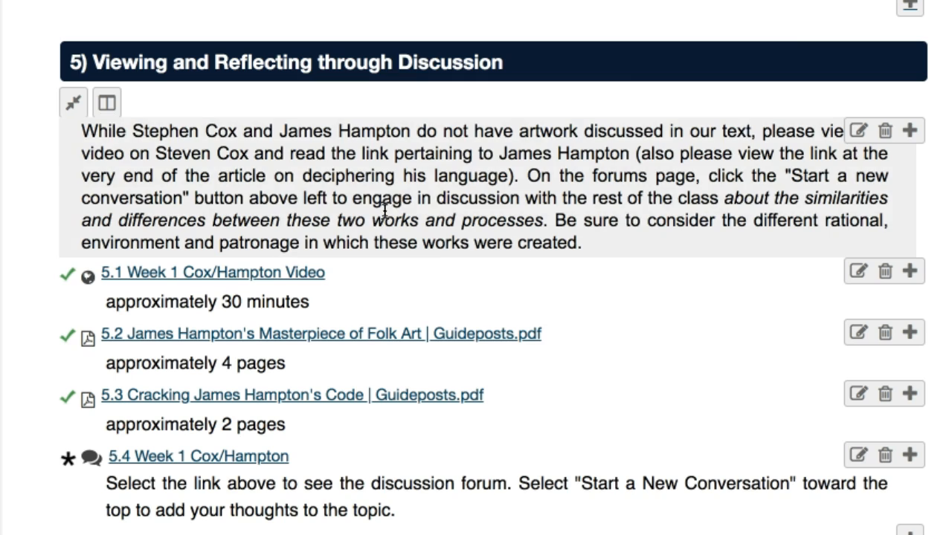
Step: Open the 5.1 Week 1 Cox/Hampton Video item and look over its video page
scroll(383, 209, up, 3)
scroll(384, 214, down, 2)
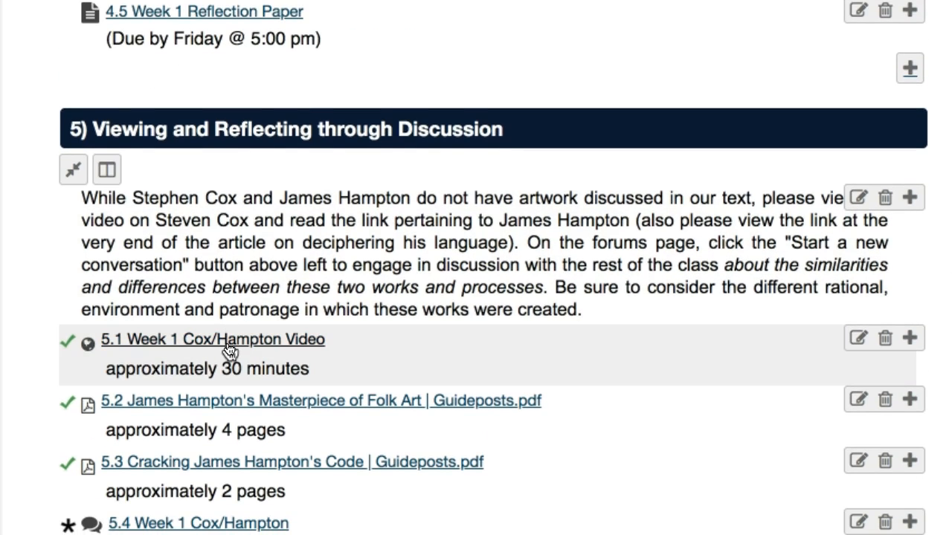
click(230, 340)
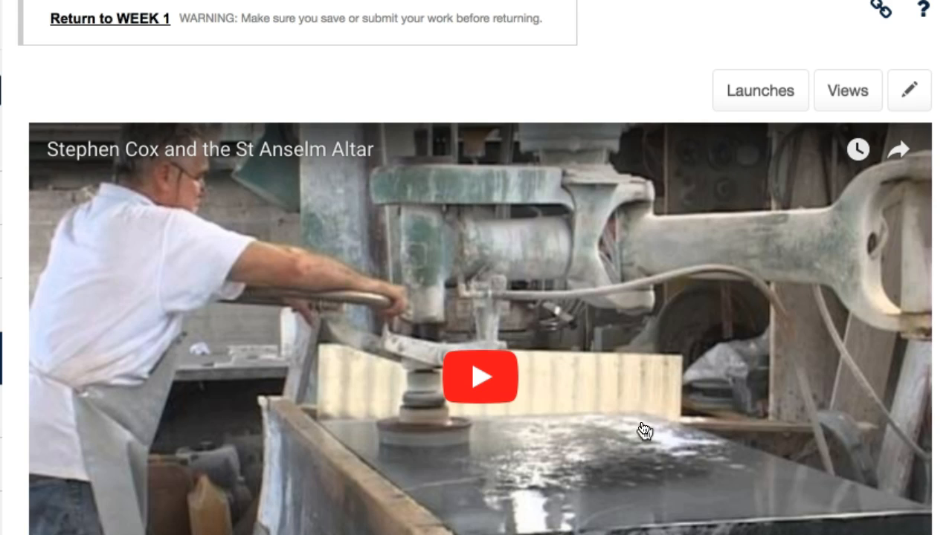
scroll(644, 431, down, 3)
scroll(644, 431, up, 2)
scroll(644, 431, up, 1)
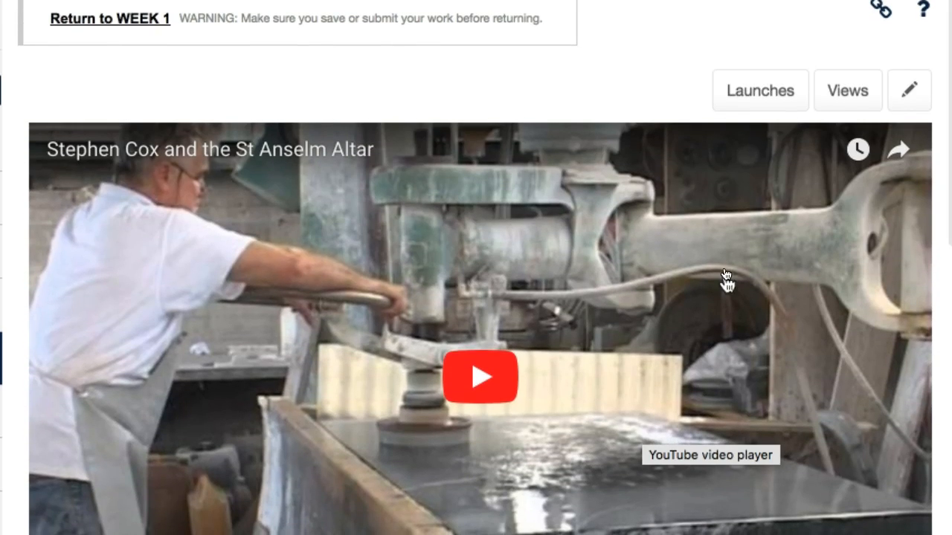
Step: Examine the video's launches chart over five-day and one-day ranges, and return to the video page
click(758, 105)
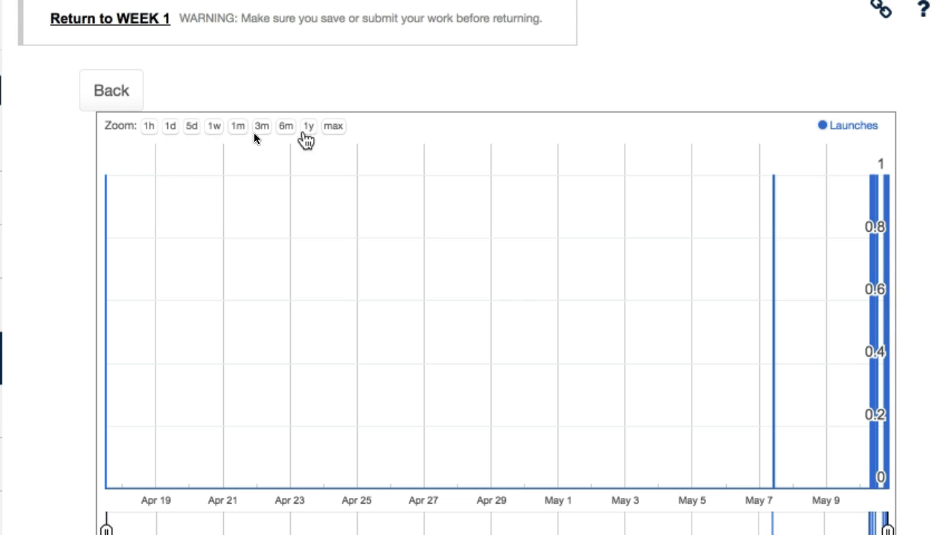
click(191, 128)
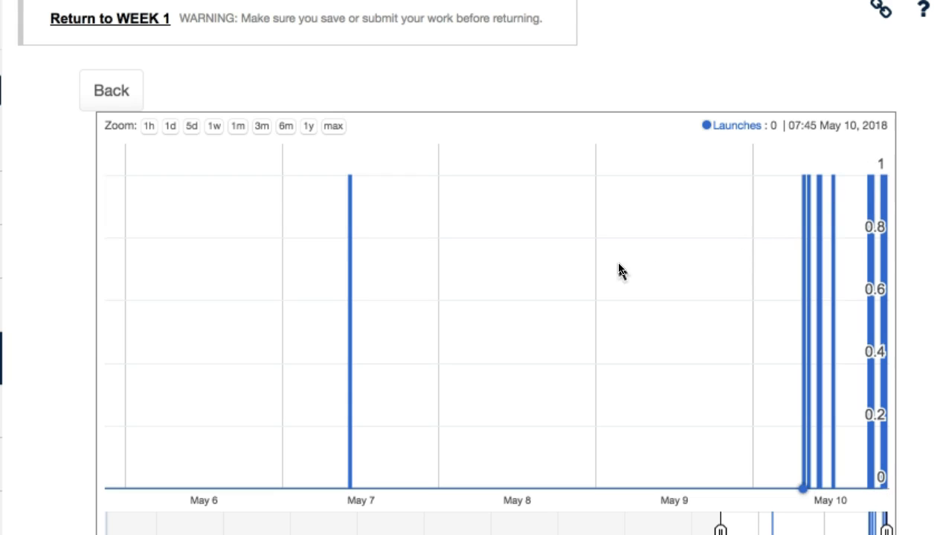
click(171, 129)
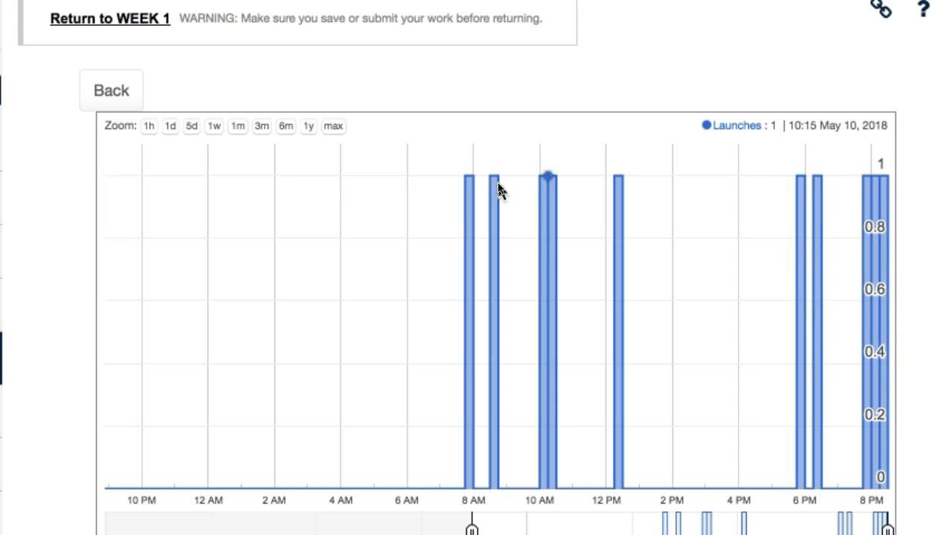
click(127, 94)
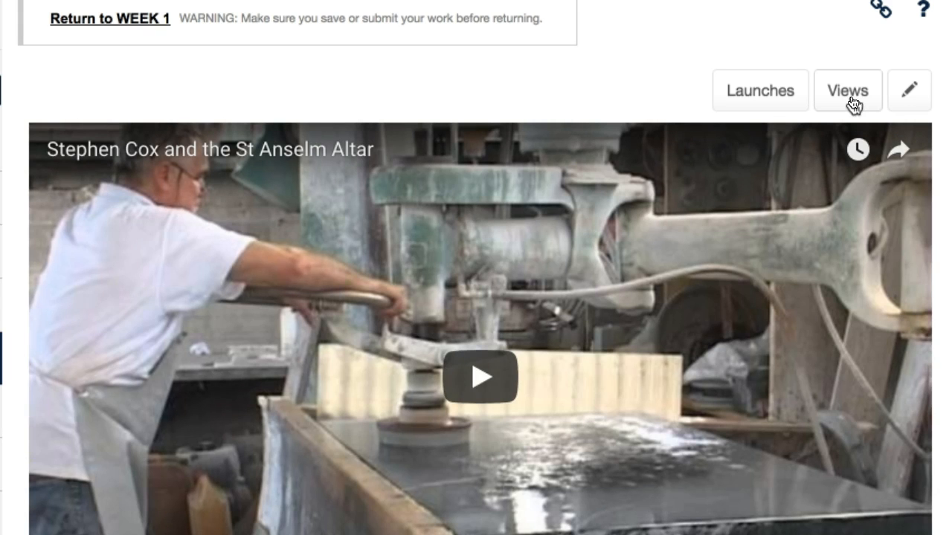
Step: Examine individual bars of the Video Views chart for the video, and return to the video page
click(848, 90)
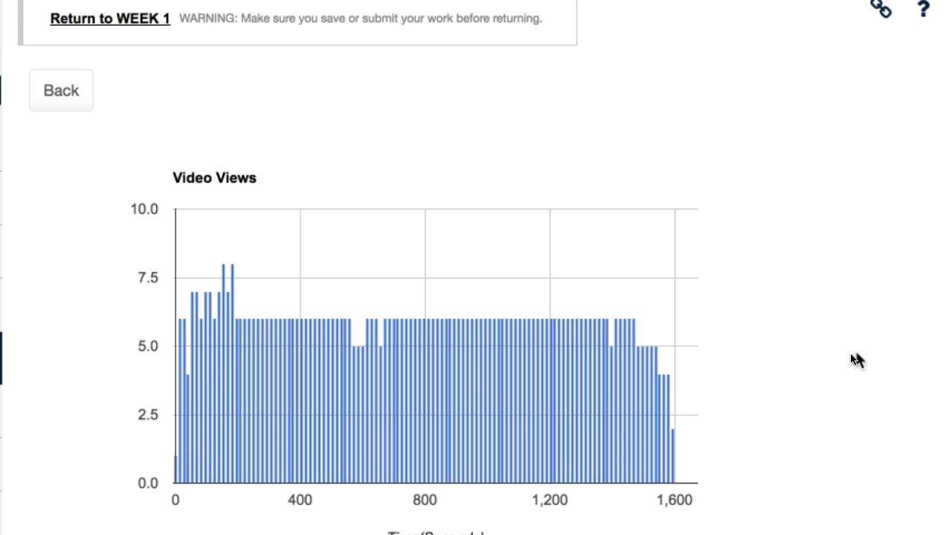
mouse_move(669, 444)
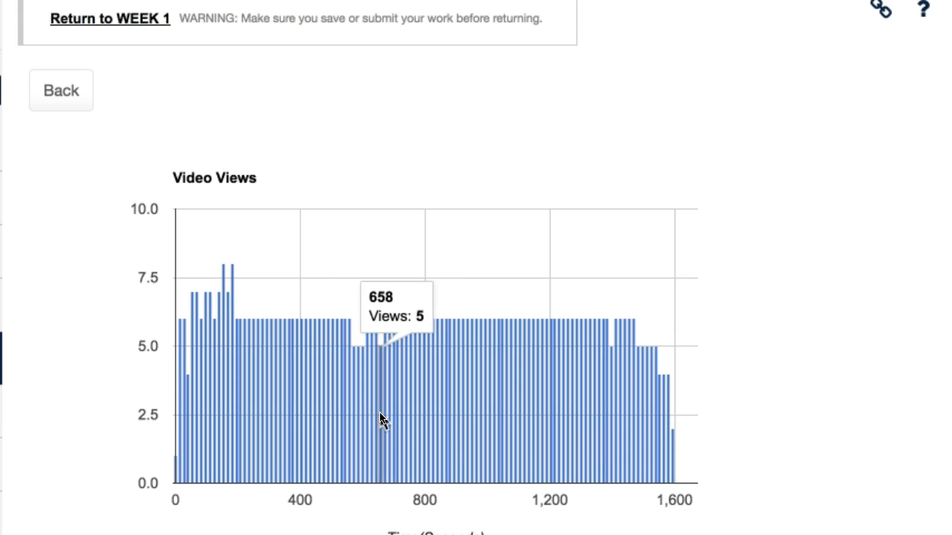
mouse_move(191, 411)
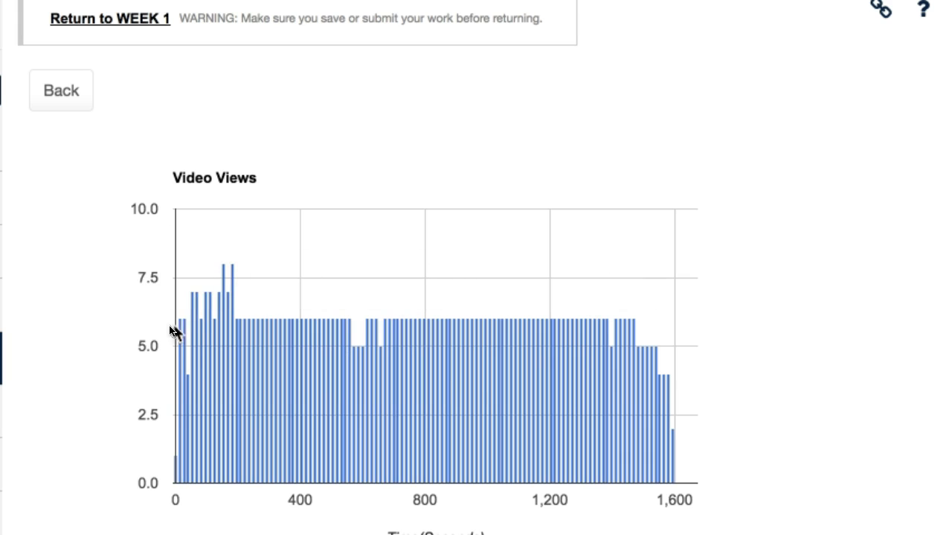
mouse_move(179, 324)
click(63, 92)
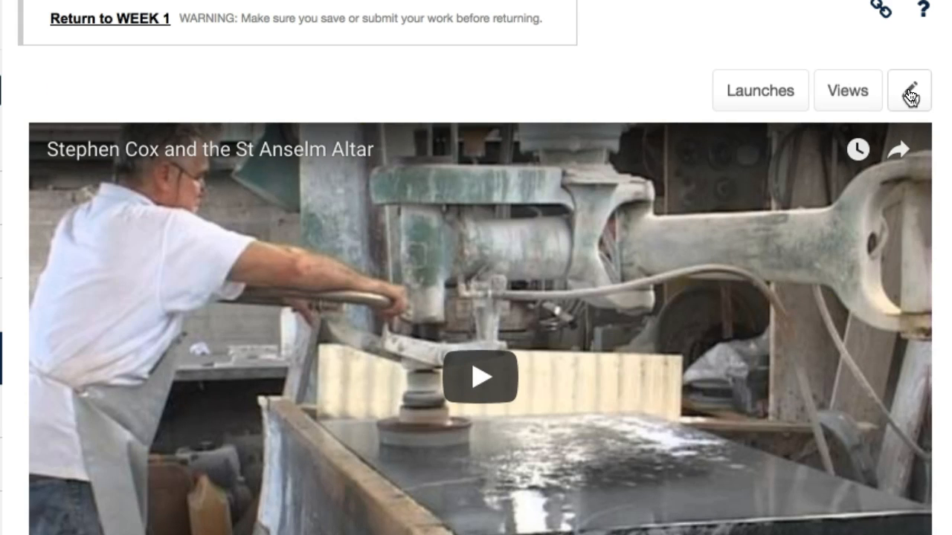
Step: Open the 5.1 video's configuration, and on YouTube select the video ID I4EZCy14te0 in the ice age video's share link
click(909, 90)
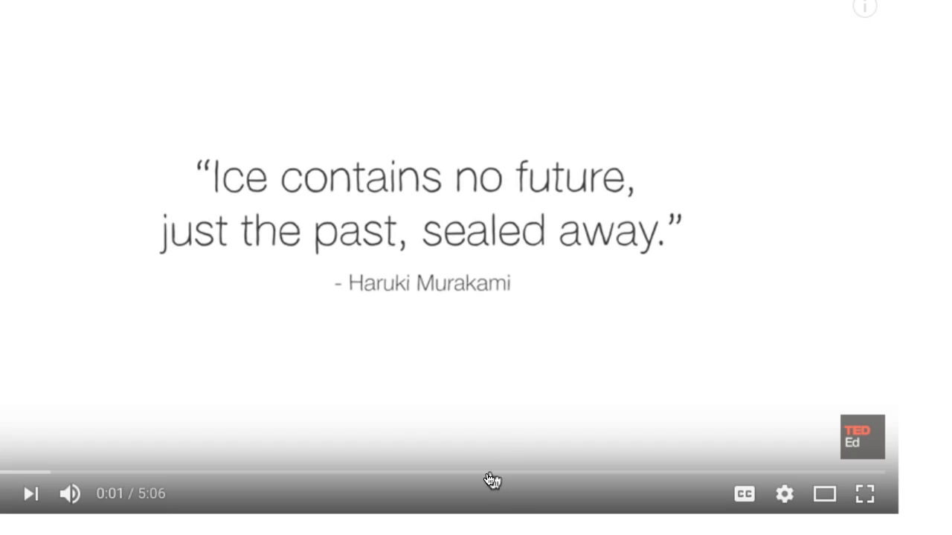
scroll(510, 512, down, 3)
click(744, 490)
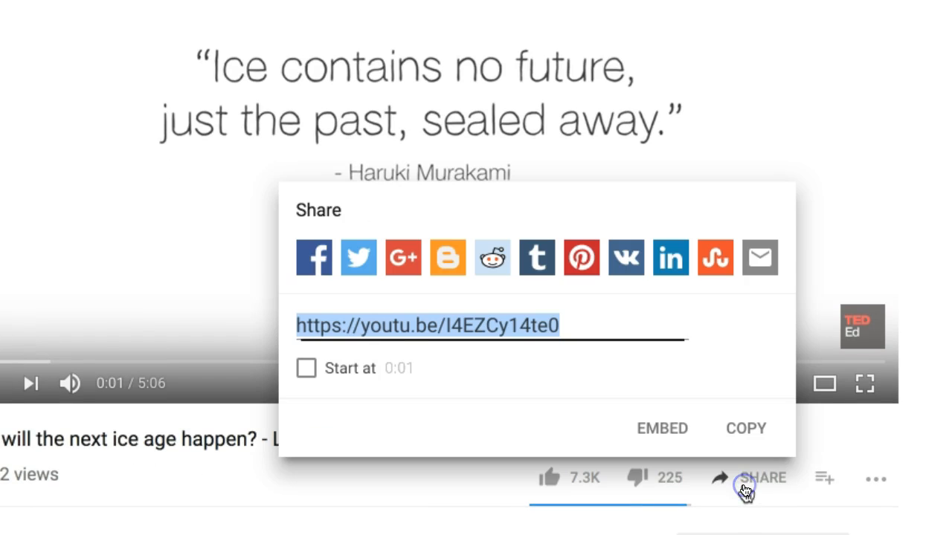
click(484, 327)
drag(448, 324, 581, 328)
double_click(502, 323)
click(445, 326)
drag(445, 327, 563, 332)
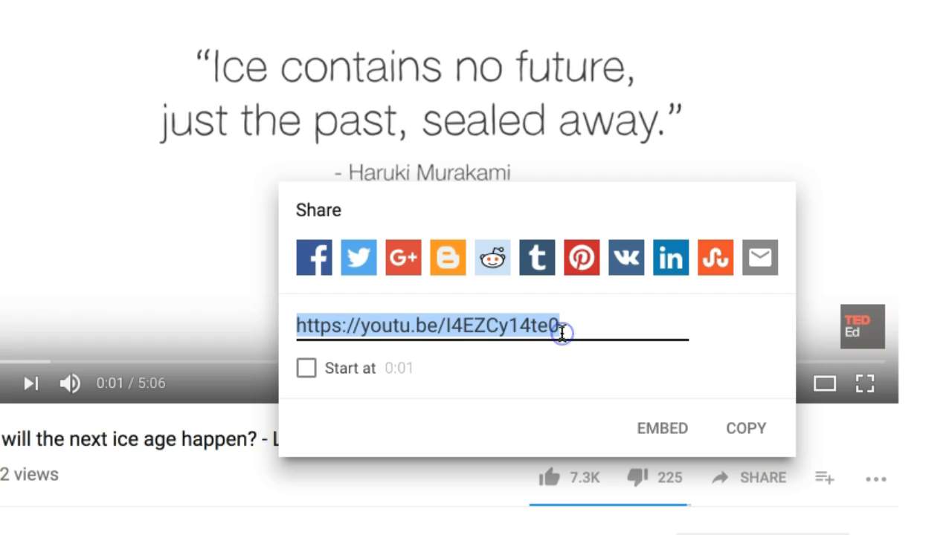
click(445, 326)
drag(445, 326, 543, 320)
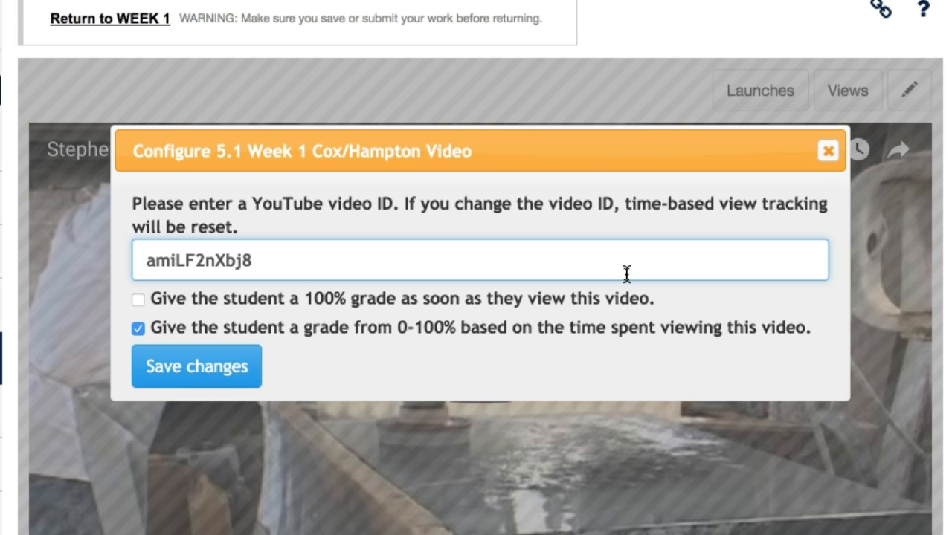
Step: Inspect the 5.1 video's player and its video ID and grading configuration, leaving the settings unsaved
click(827, 163)
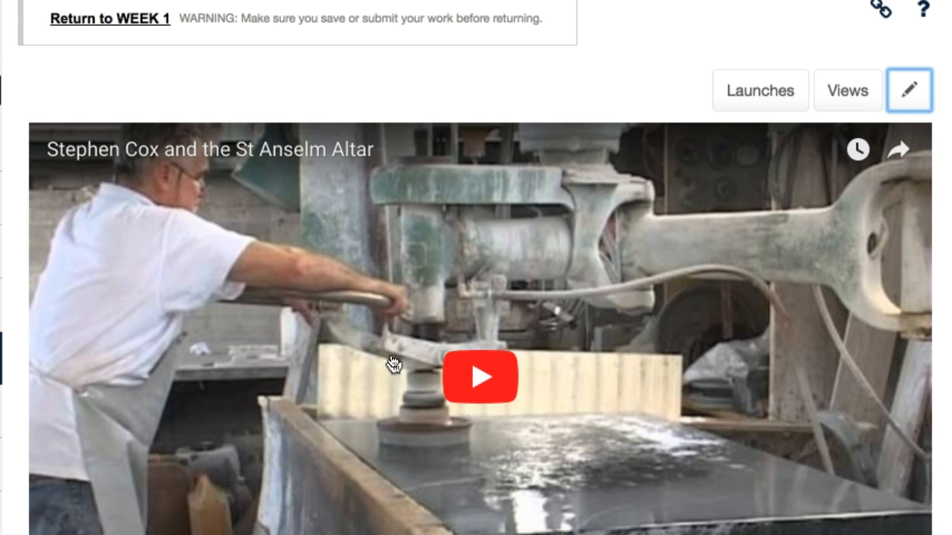
scroll(471, 374, down, 3)
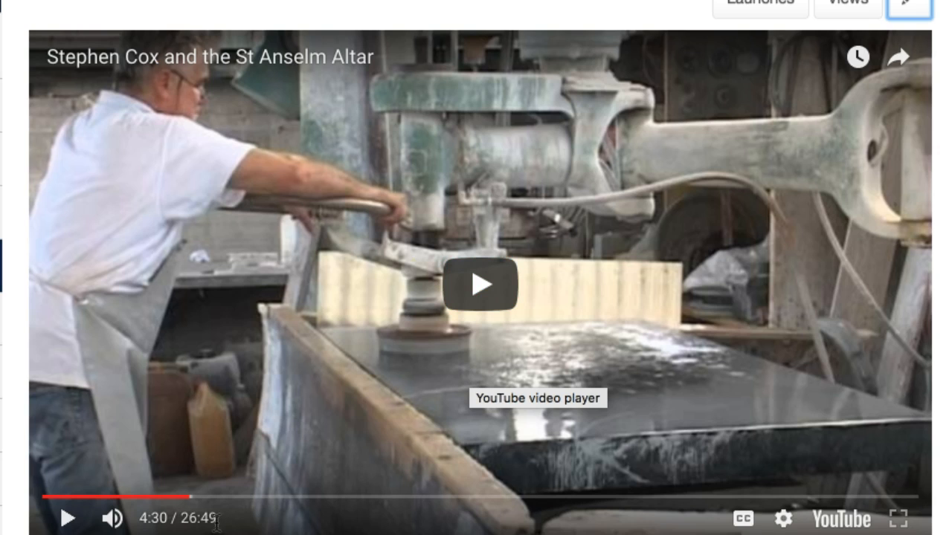
scroll(280, 505, up, 1)
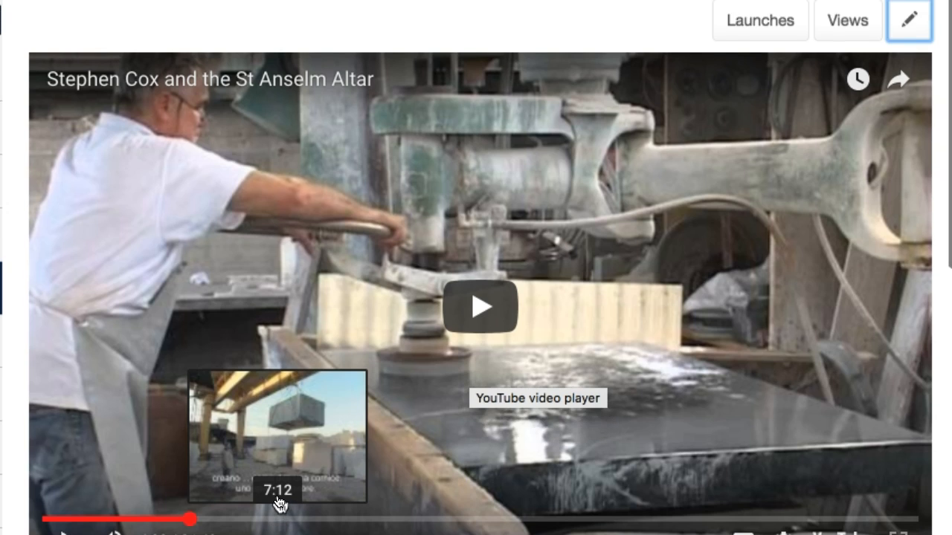
scroll(280, 505, down, 1)
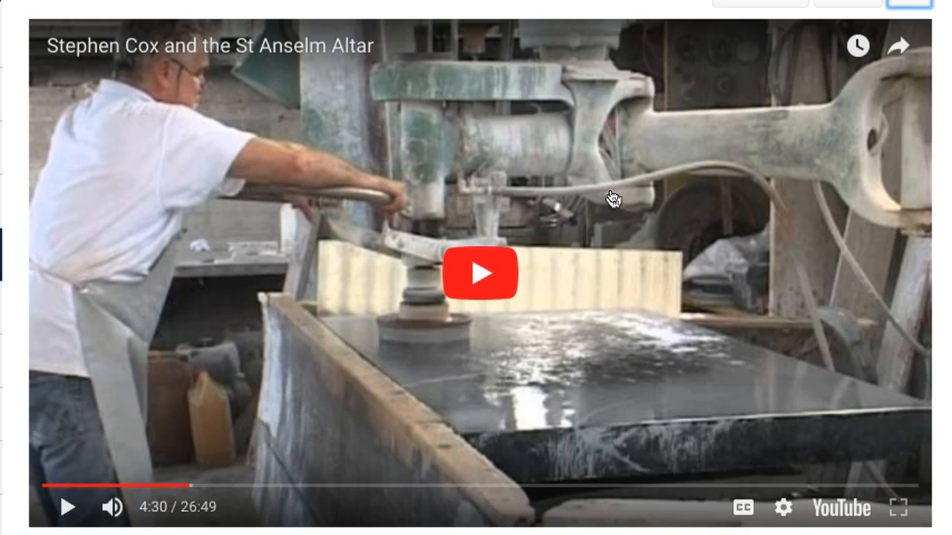
scroll(693, 178, up, 1)
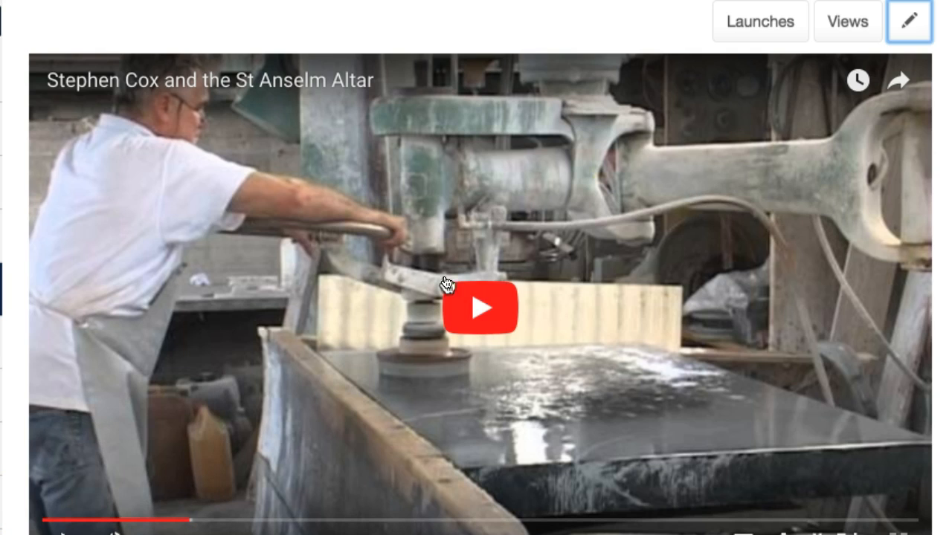
click(909, 23)
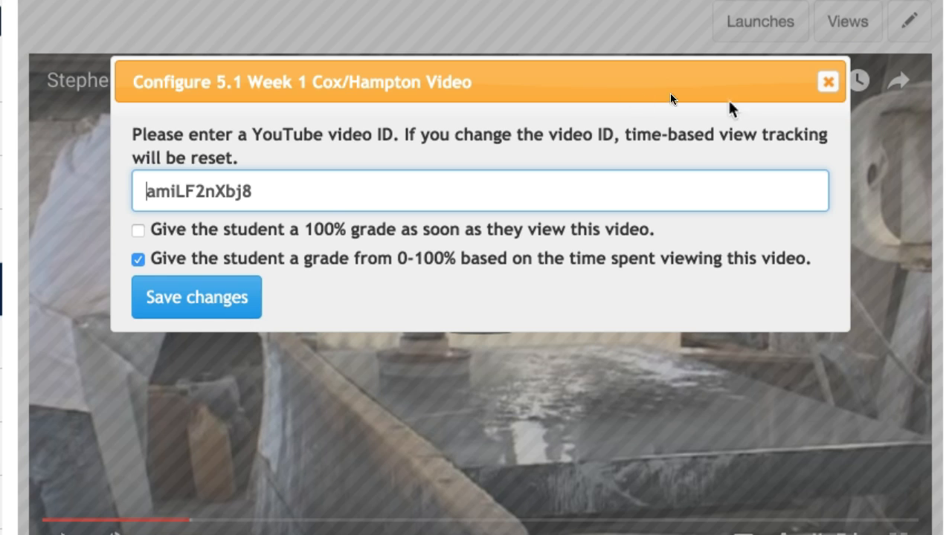
click(831, 78)
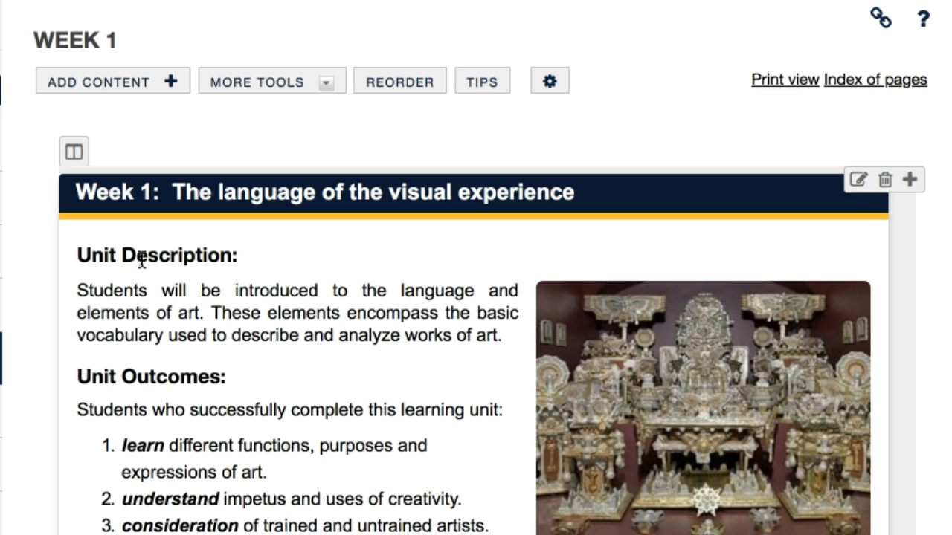
Step: Start adding an external tool to the Week 1 page and show the list of available tools
click(170, 81)
scroll(261, 340, down, 3)
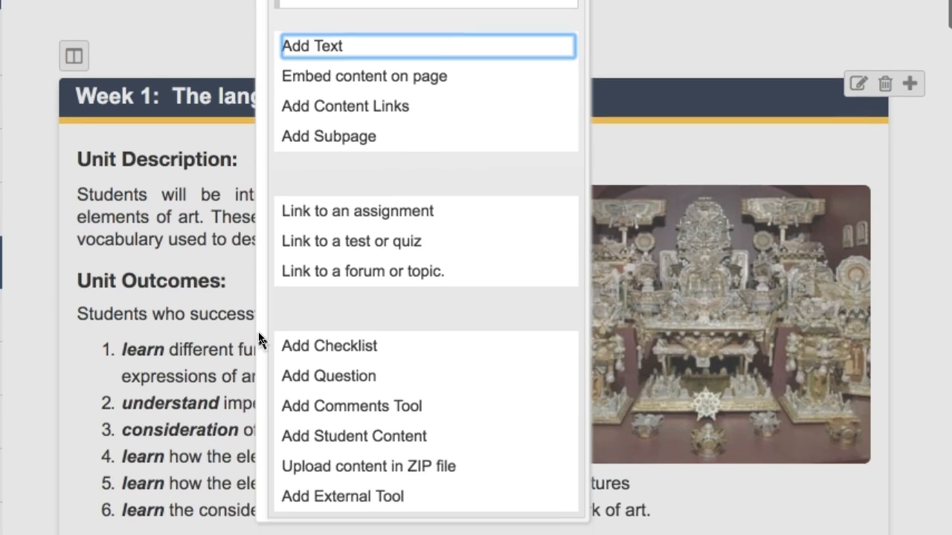
click(312, 455)
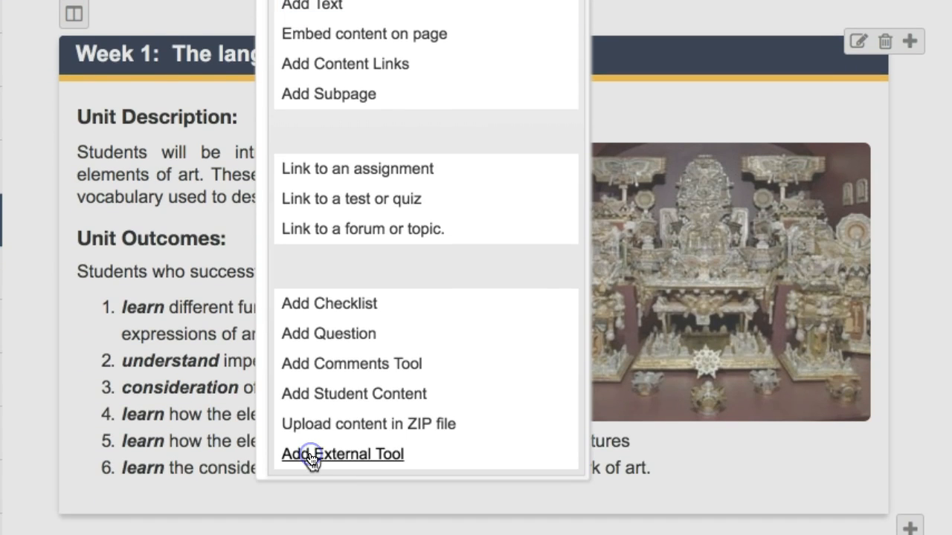
scroll(313, 461, down, 2)
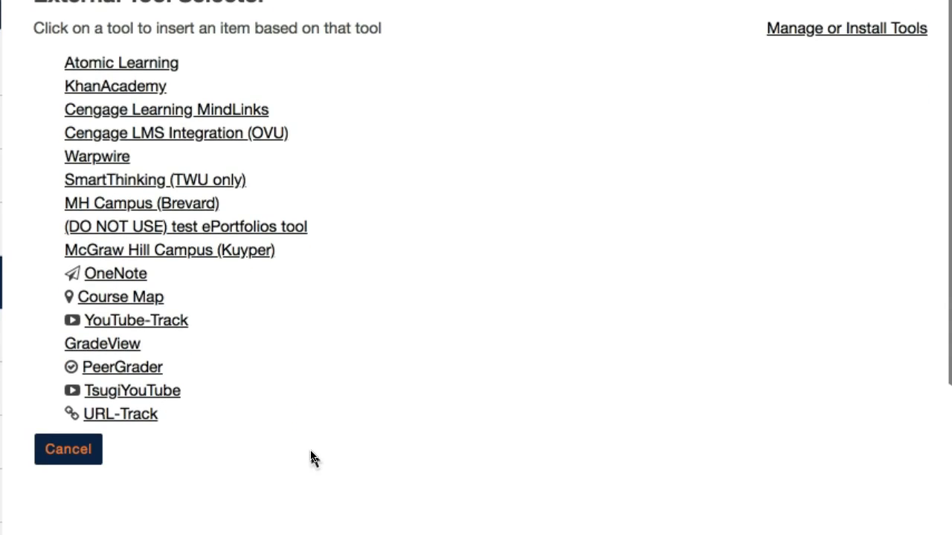
Step: Add a YouTube-Track item titled "Gradebook title youtube video" to the Week 1 page, keeping its default icon
click(116, 325)
scroll(117, 325, down, 3)
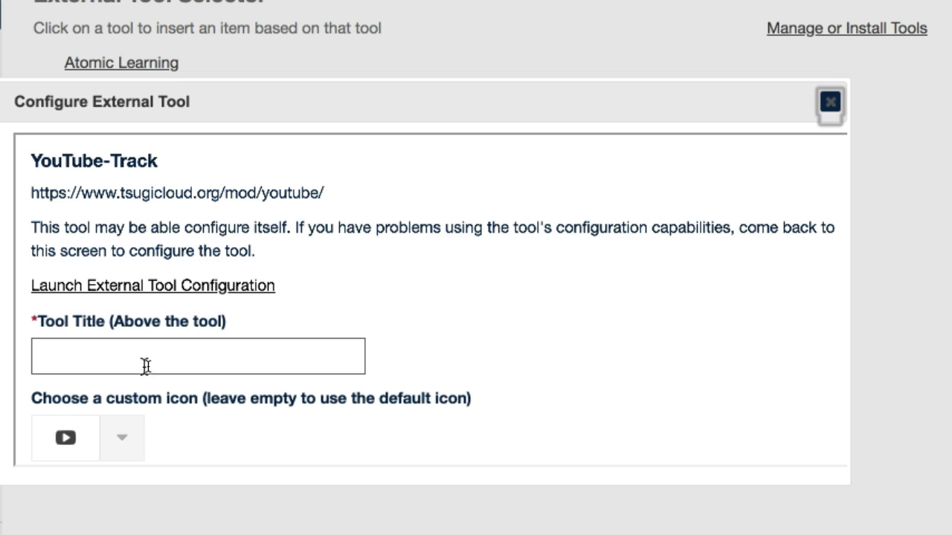
click(194, 364)
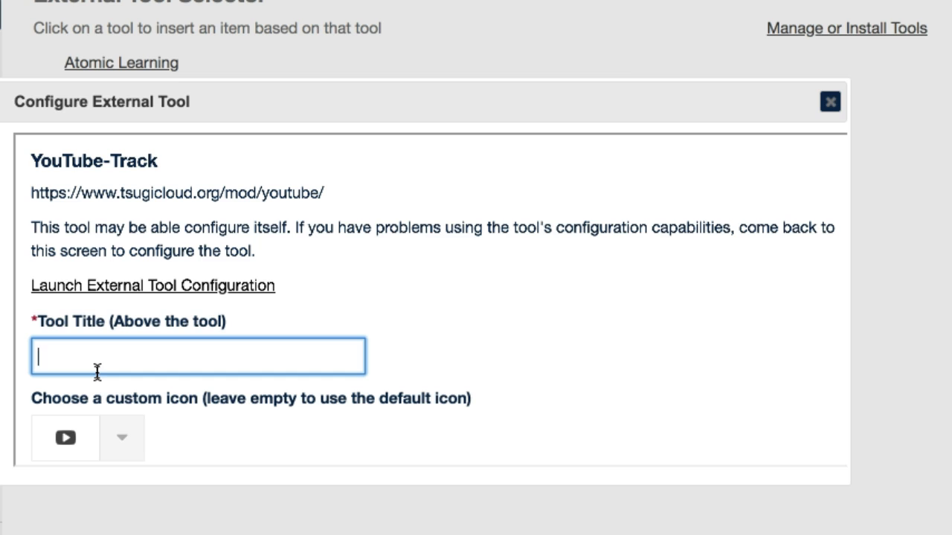
text(Gradebook)
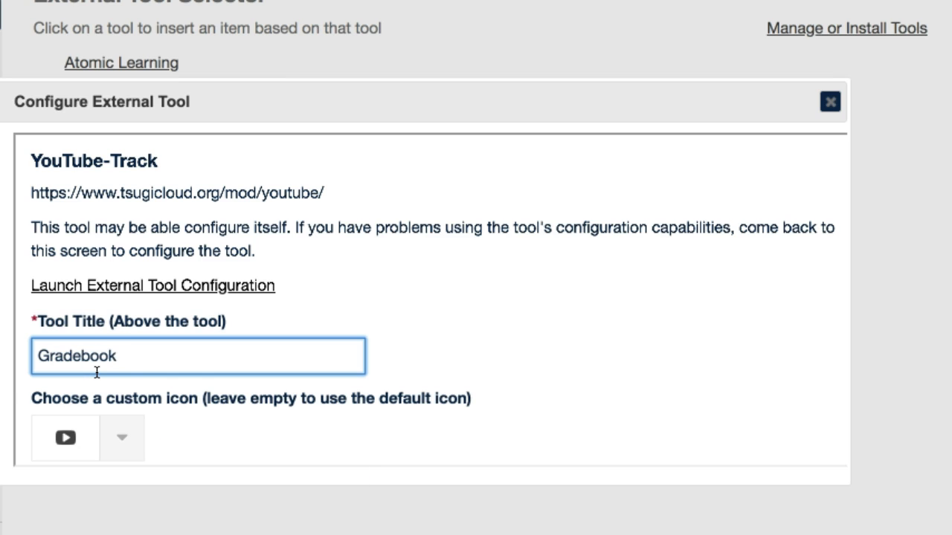
text( title youtube)
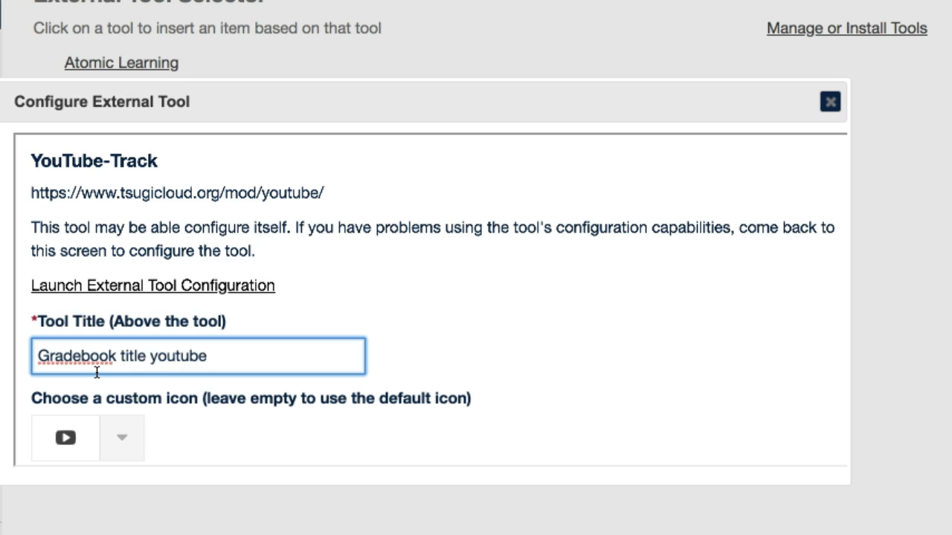
text( video)
scroll(119, 446, down, 3)
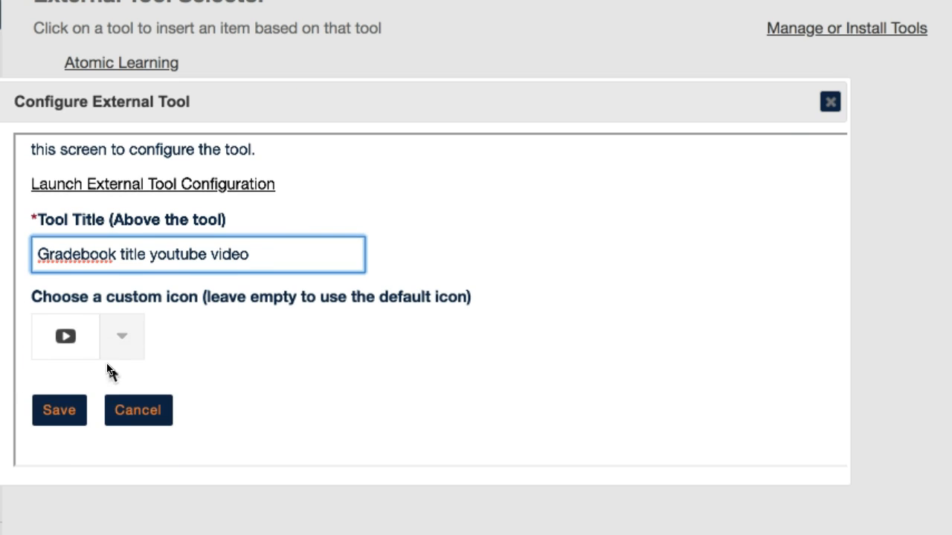
click(77, 415)
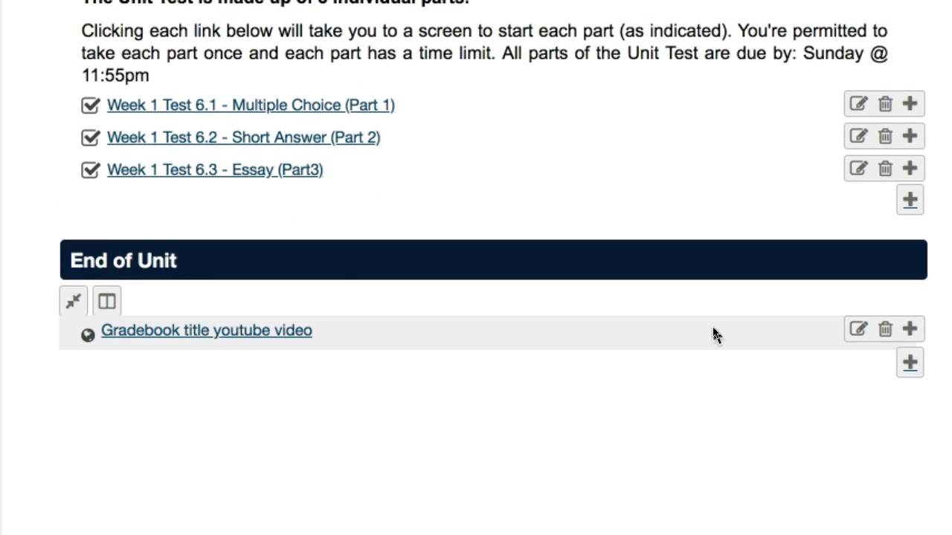
Step: Open the configuration of the Gradebook title youtube video item, and on YouTube copy the video ID I4EZCy14te0 from the share link
click(264, 332)
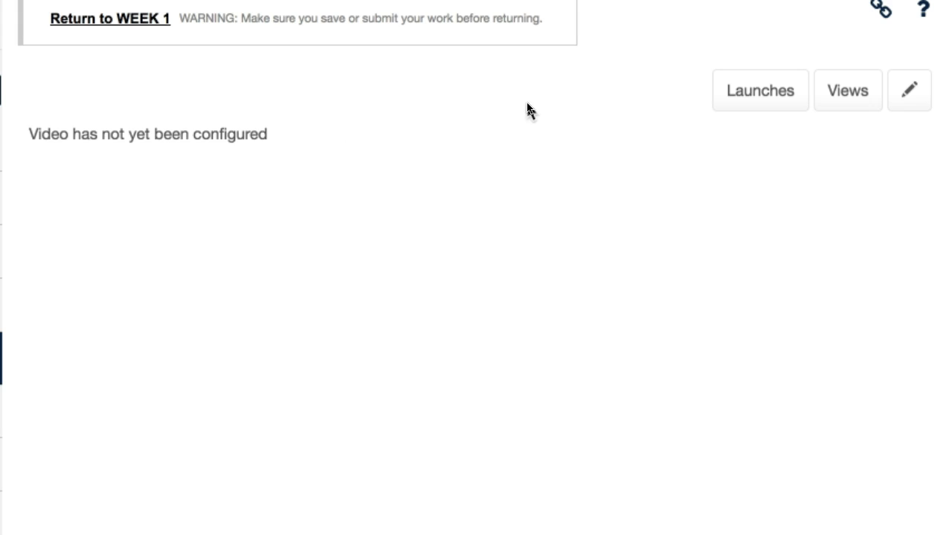
click(910, 94)
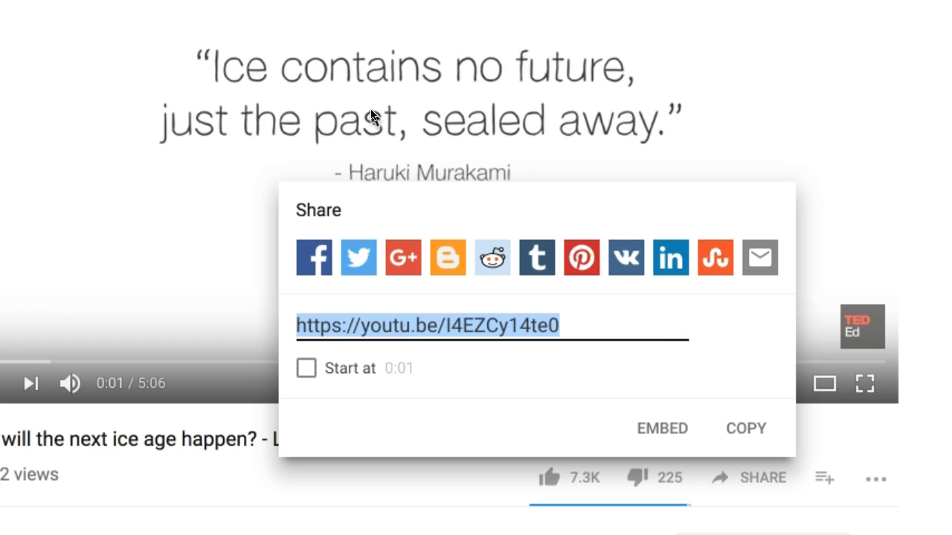
click(451, 325)
drag(450, 326, 512, 326)
click(512, 327)
key(ctrl+c)
click(452, 325)
drag(445, 325, 546, 327)
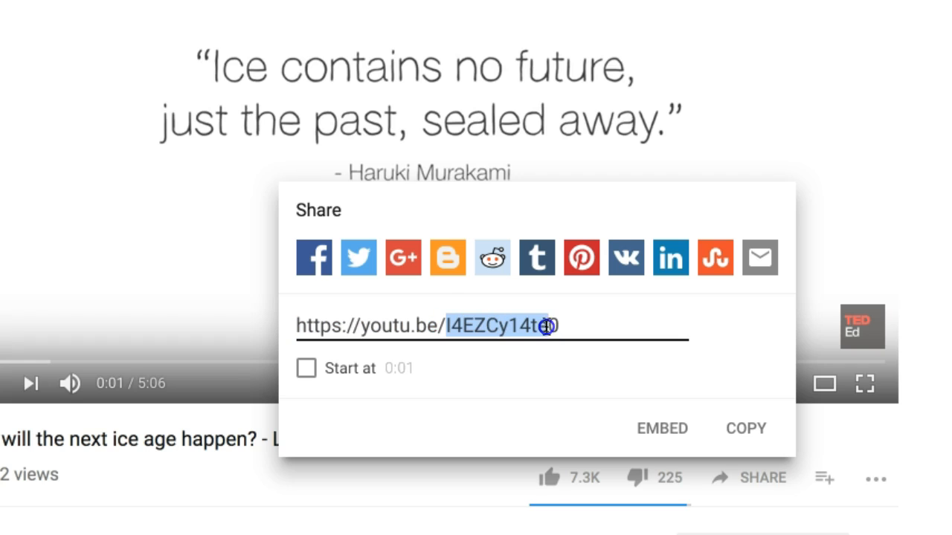
click(546, 327)
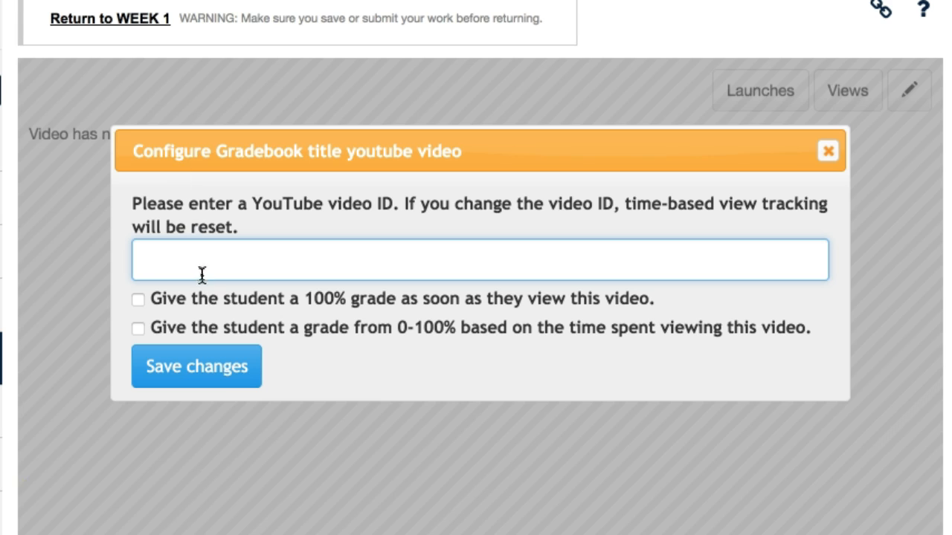
Step: Set the video ID to I4EZCy14te0, enable the 0-100% grade based on viewing time, and save the configuration
key(ctrl+v)
drag(286, 260, 159, 250)
key(BackSpace)
click(138, 332)
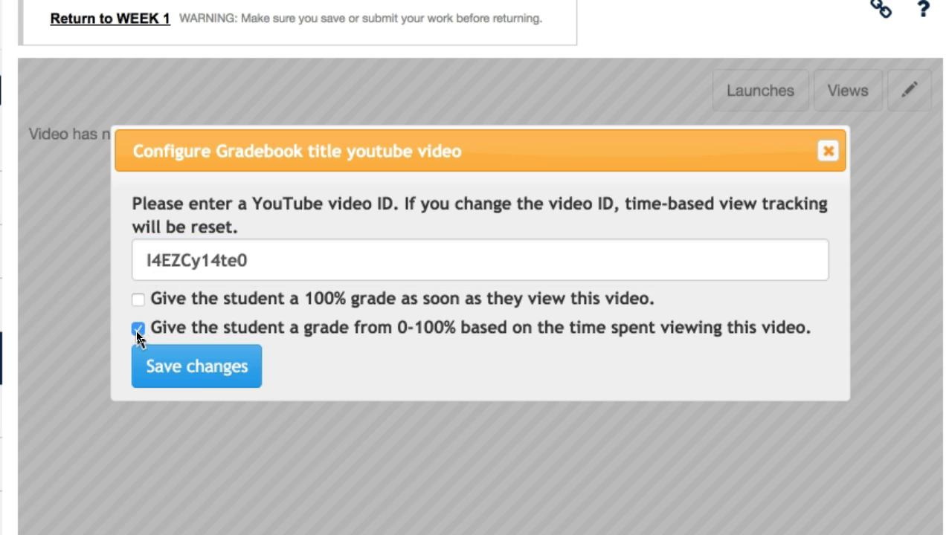
click(197, 368)
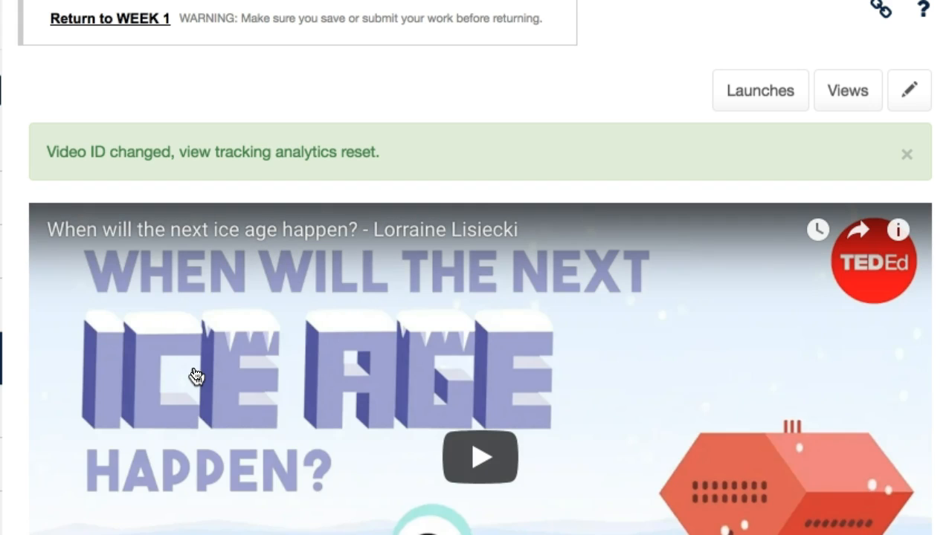
scroll(196, 376, down, 2)
scroll(196, 375, down, 1)
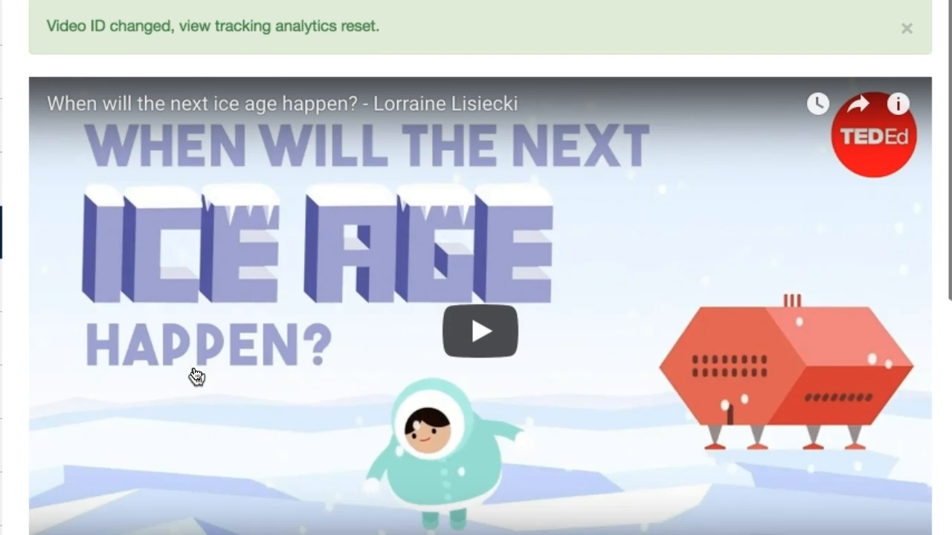
scroll(196, 375, down, 1)
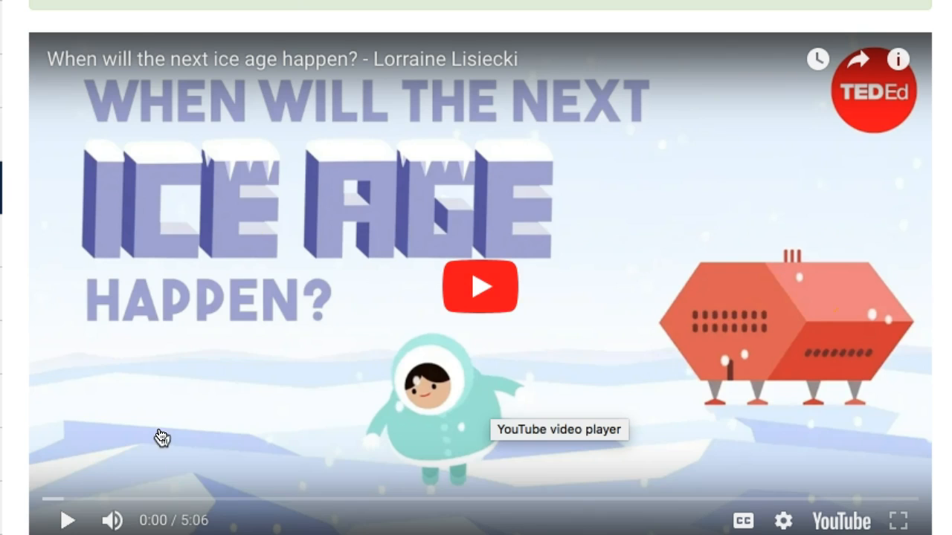
scroll(162, 438, down, 1)
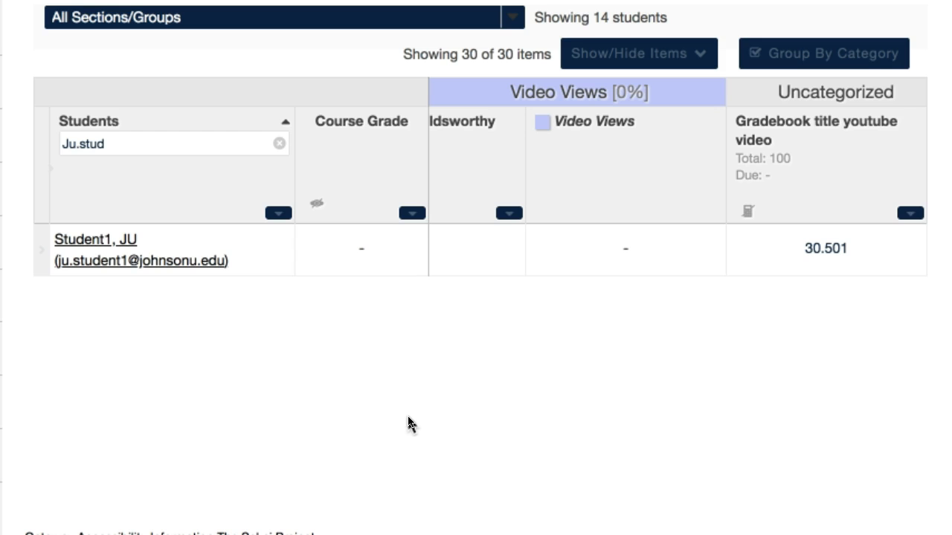